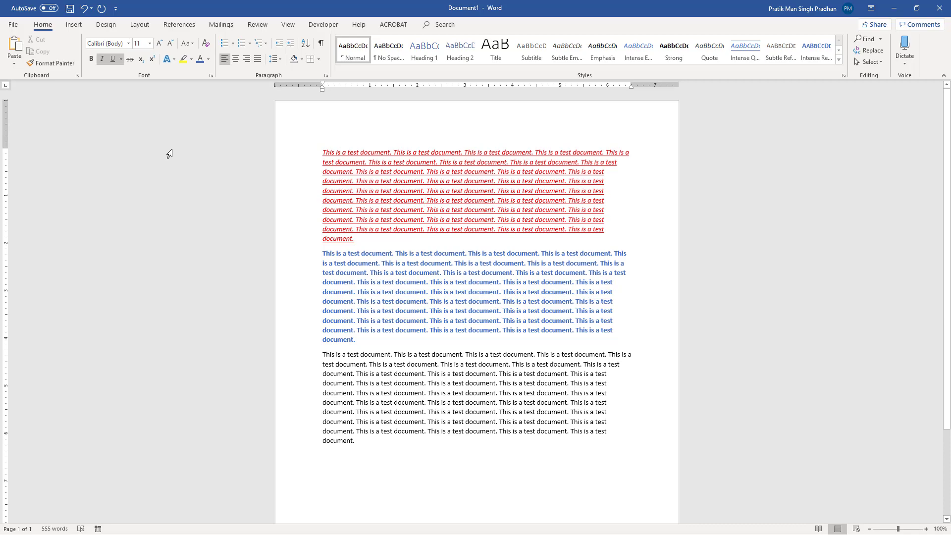
Save the document to the Desktop as 'This is a test document.docx', then minimize Word.
click(13, 24)
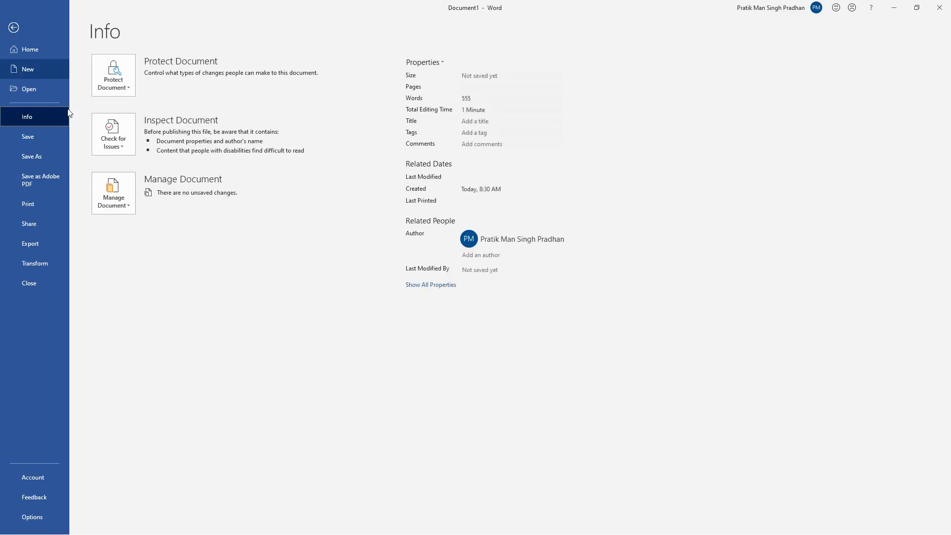
click(43, 156)
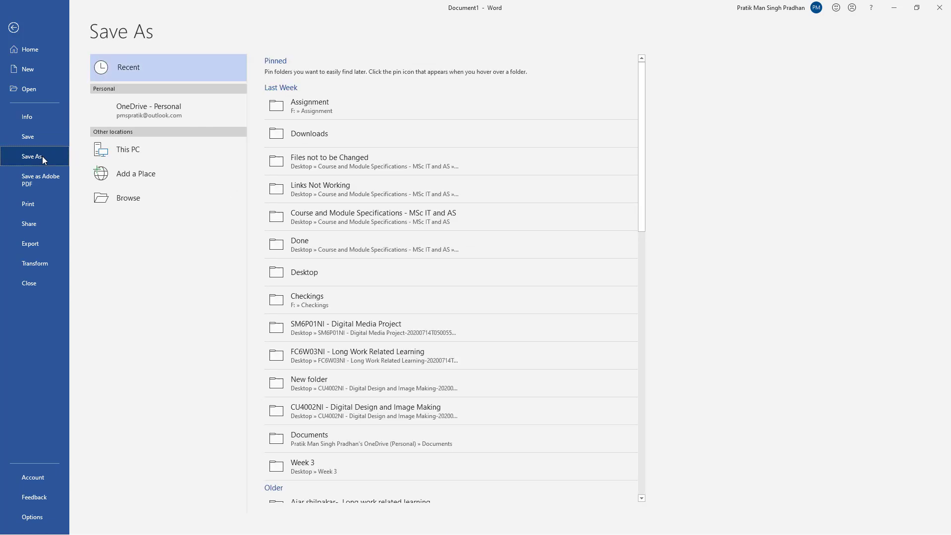
click(177, 201)
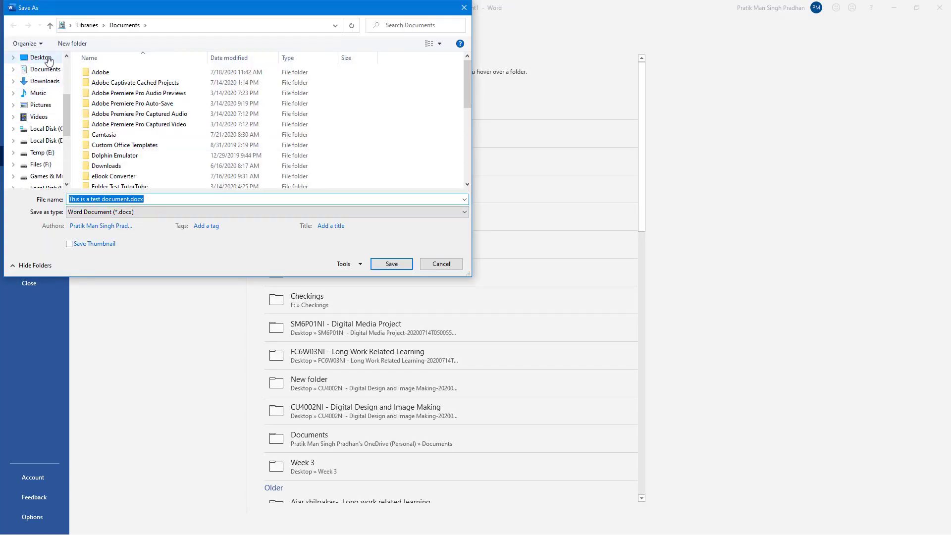
click(41, 57)
click(392, 264)
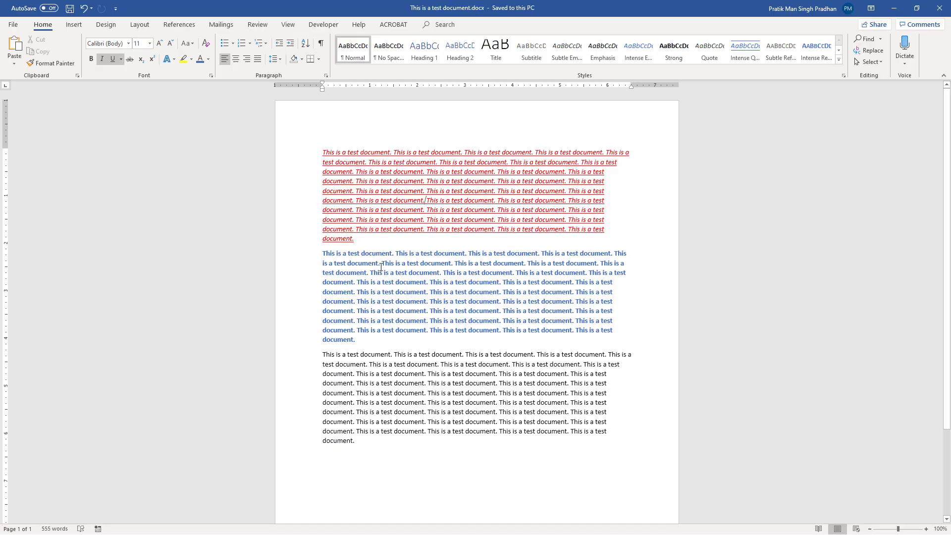
click(894, 8)
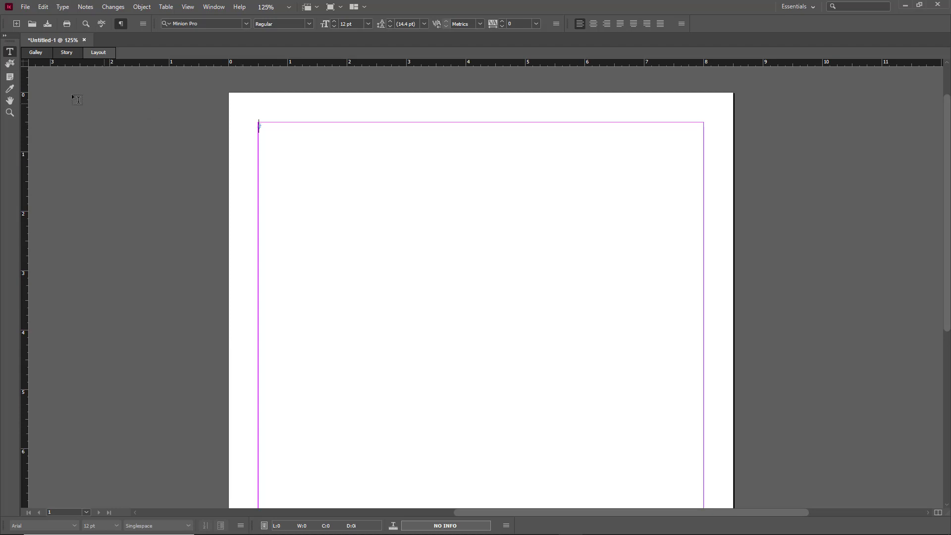
click(23, 8)
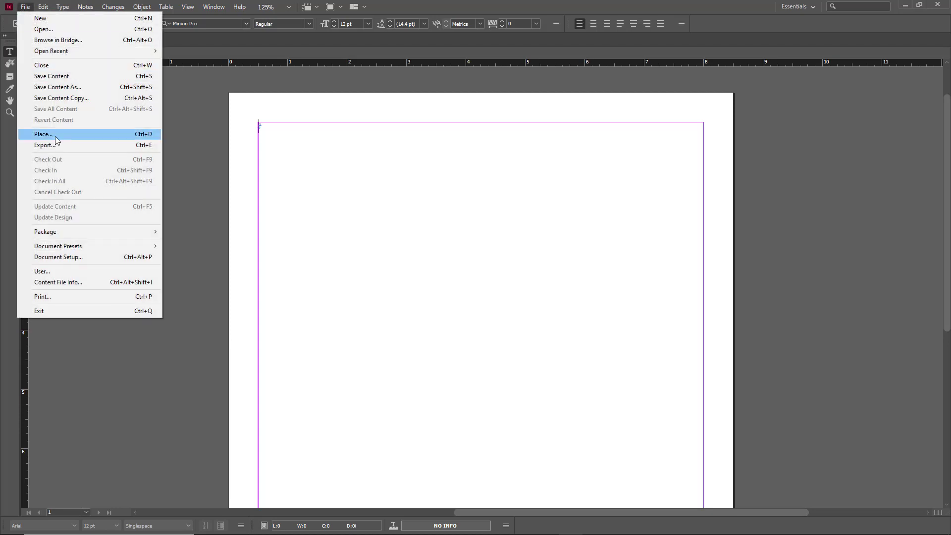
click(55, 136)
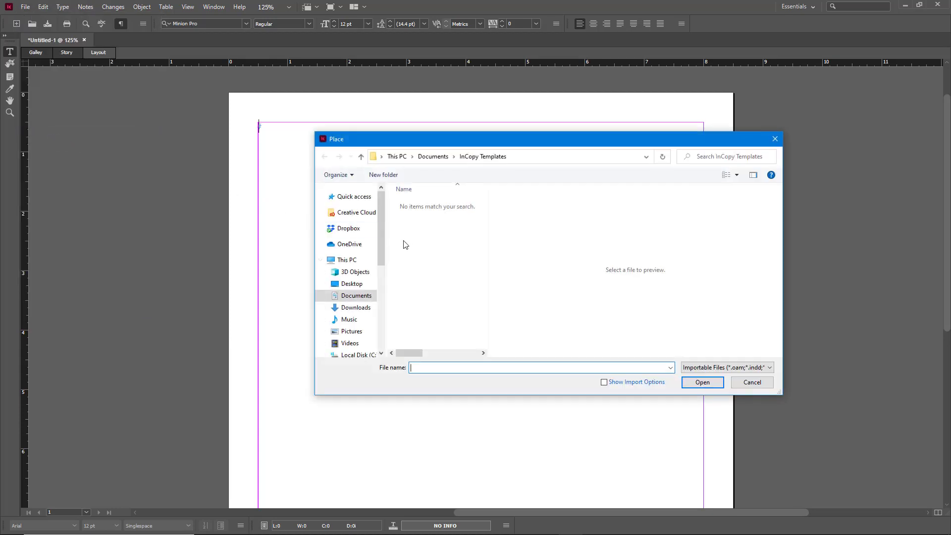
click(370, 287)
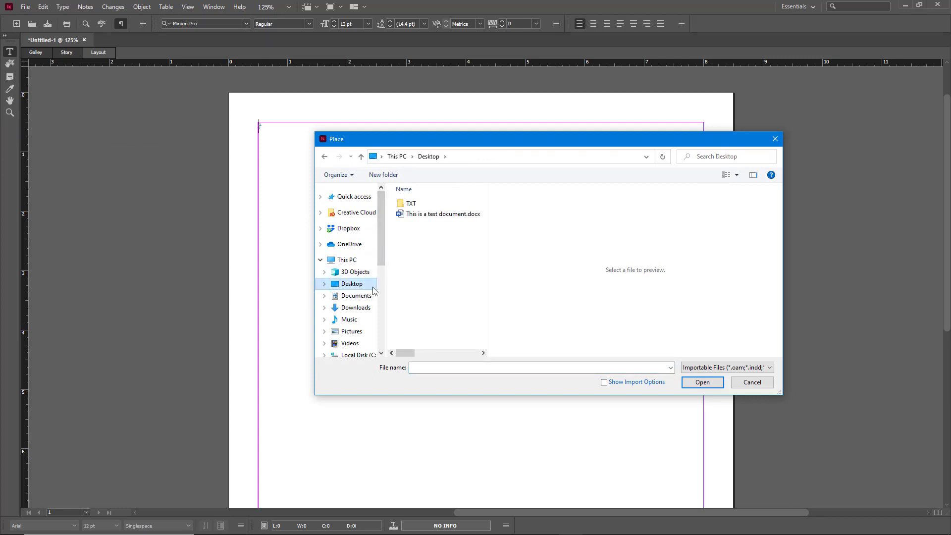
click(442, 218)
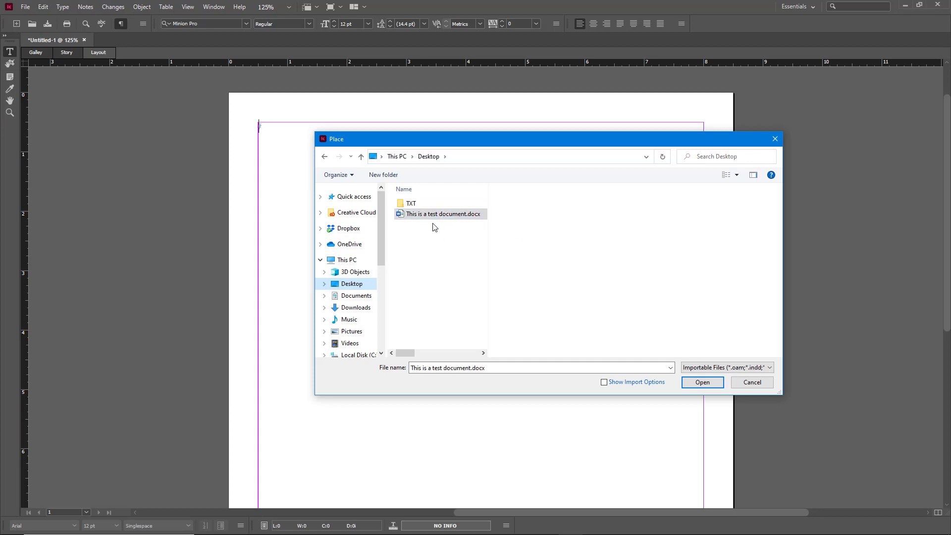
click(693, 385)
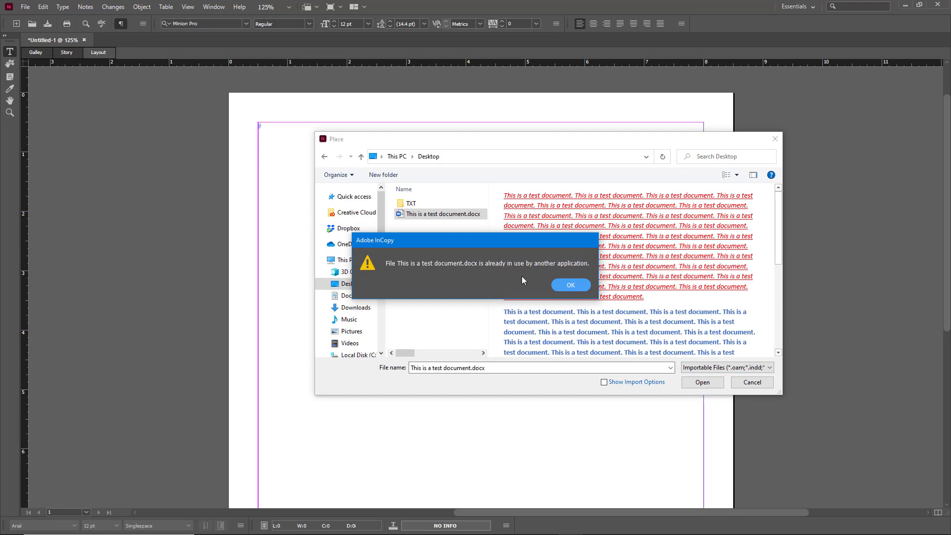
click(570, 285)
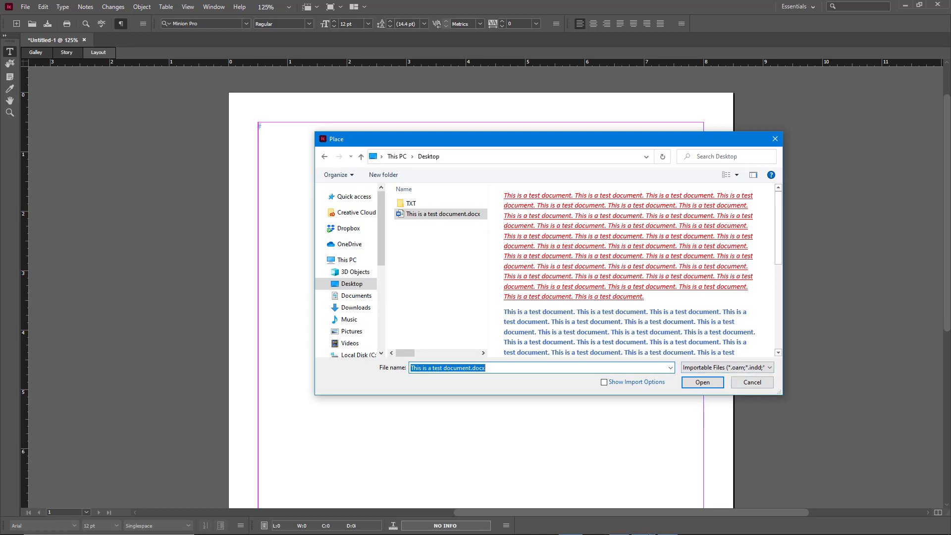
click(685, 383)
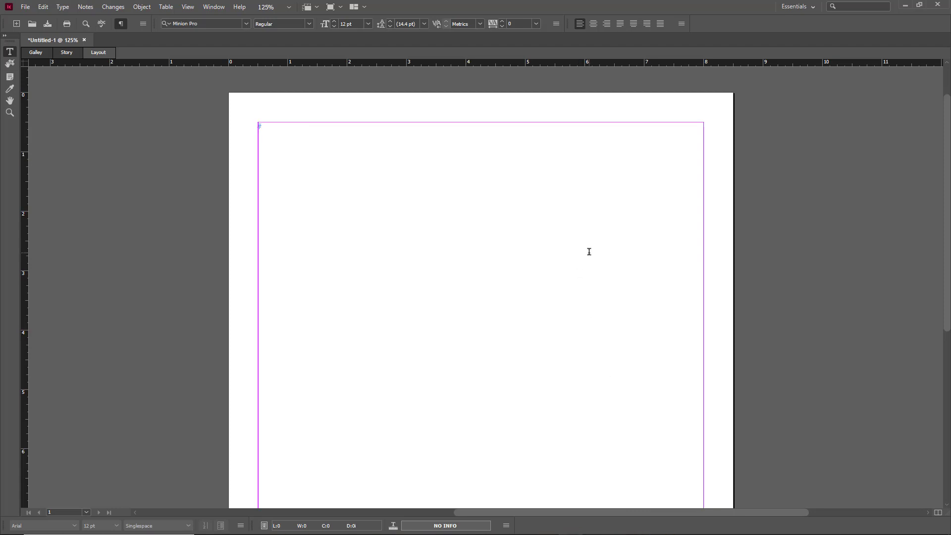
Close Word, then place 'This is a test document.docx' from the Desktop with its red, blue and black formatting.
key(alt+Tab)
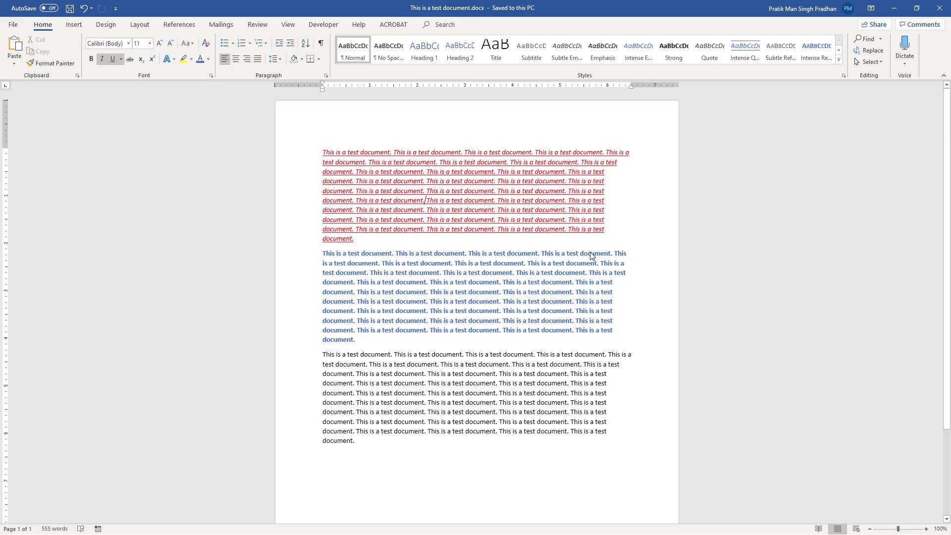
click(940, 8)
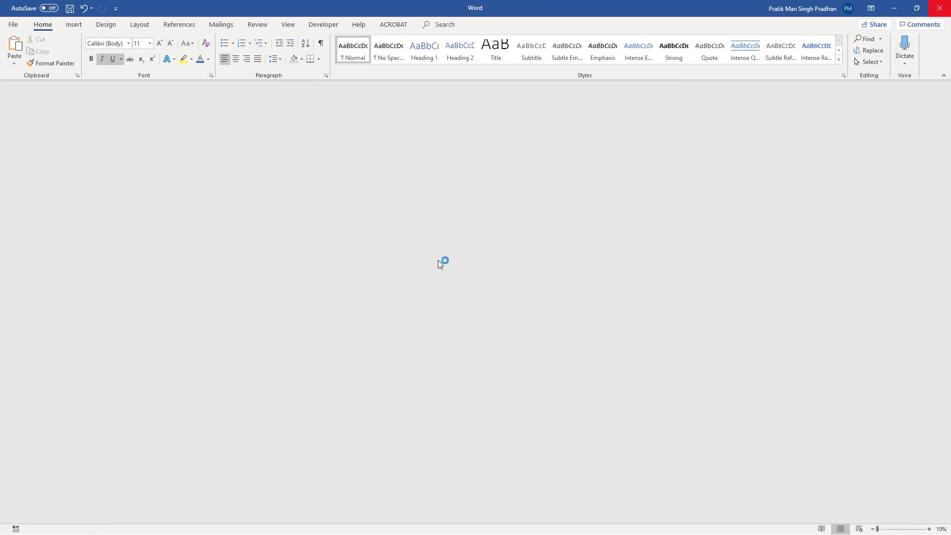
click(25, 8)
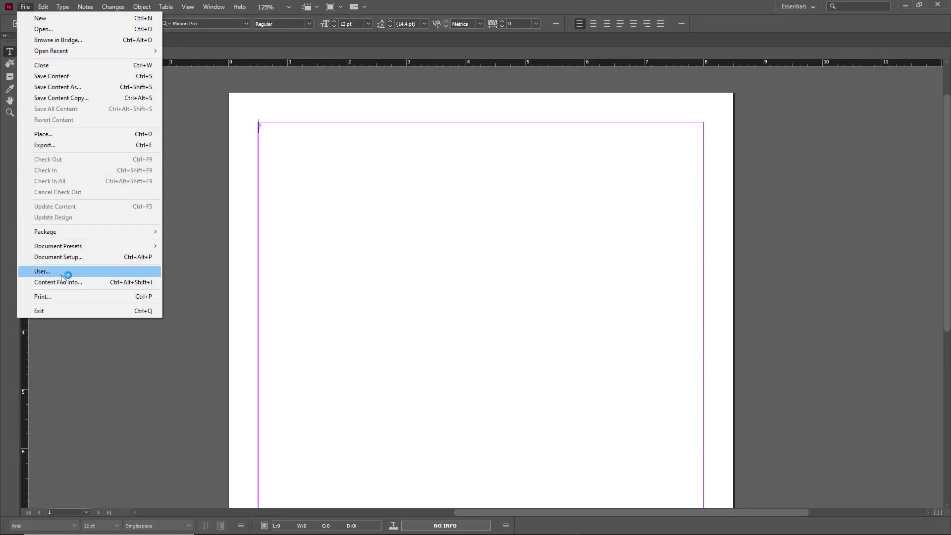
click(48, 138)
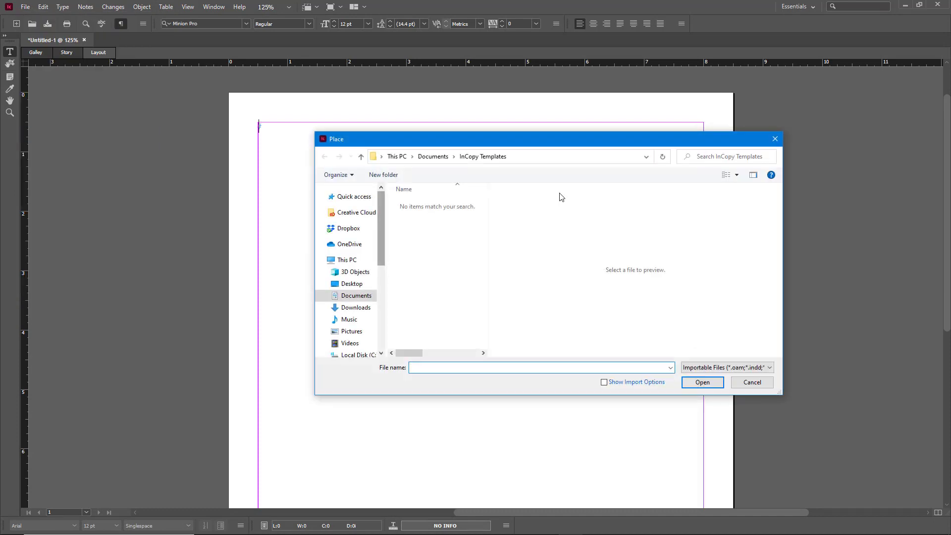
click(352, 284)
click(444, 213)
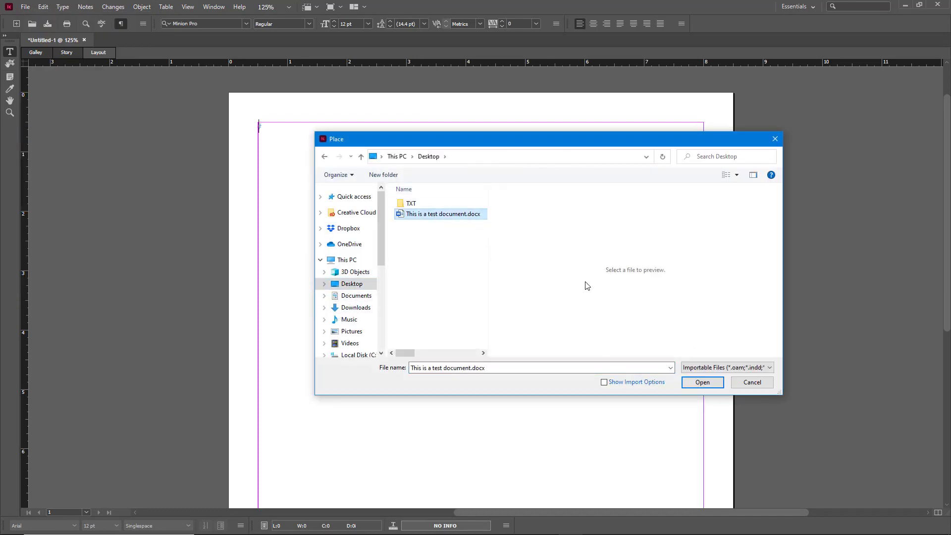
click(702, 382)
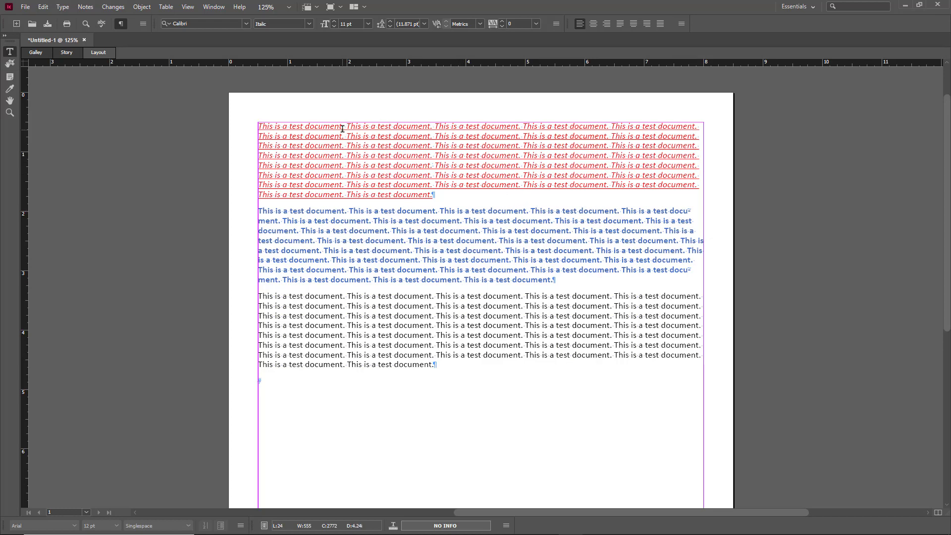
Select the red, blue and black placed paragraphs and delete them.
drag(282, 135, 443, 229)
click(460, 240)
click(464, 361)
key(ctrl+shift+Up)
key(ctrl+shift+Up)
key(ctrl+shift+Up)
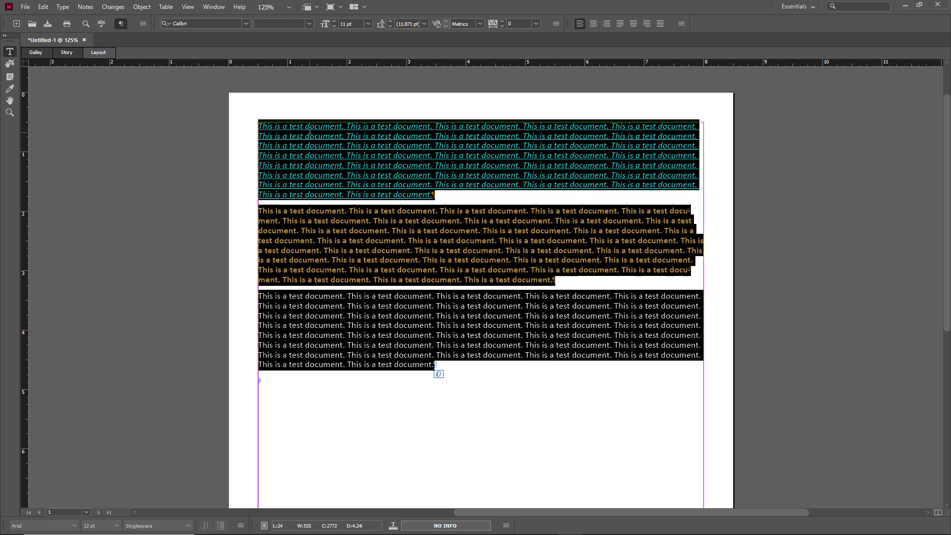
key(BackSpace)
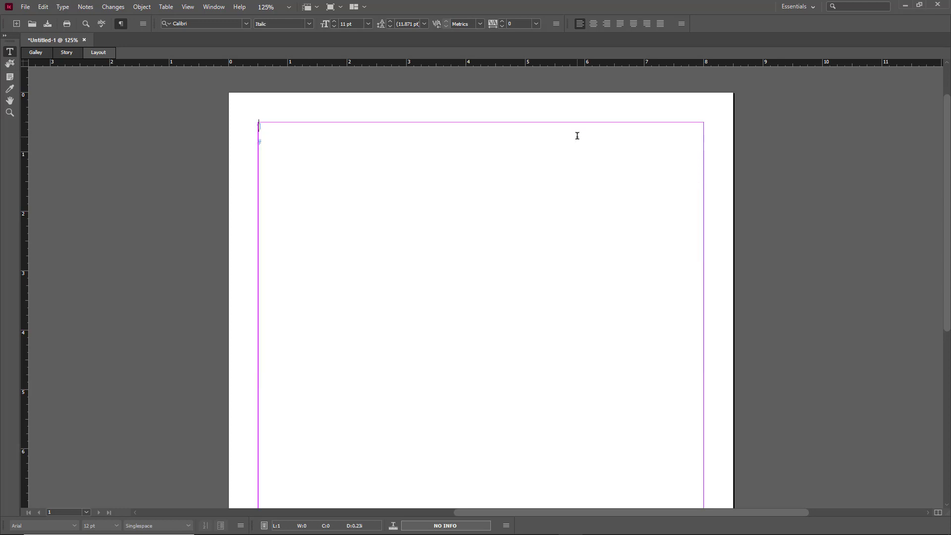
Place 'This is a test document.docx' from the Desktop so its Word Import Options dialog appears.
click(25, 7)
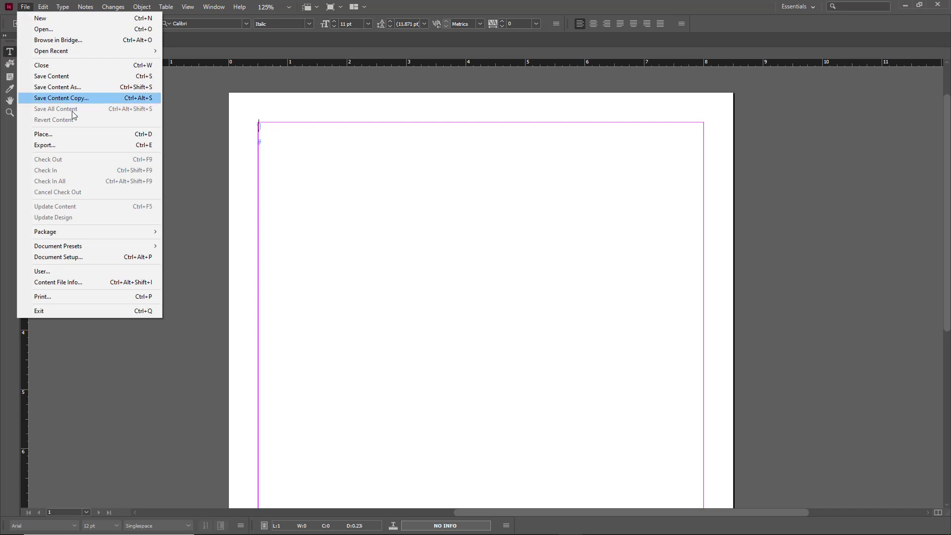
click(55, 133)
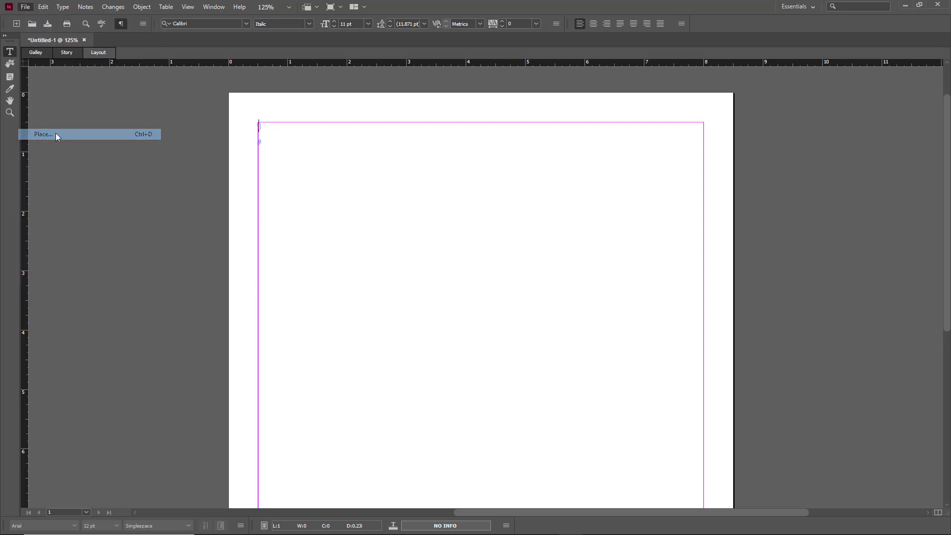
click(442, 218)
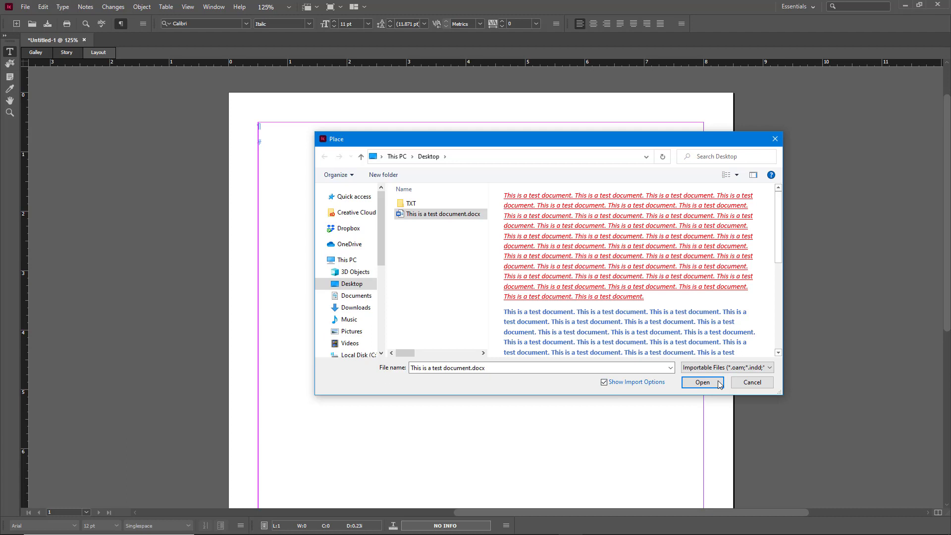
click(700, 383)
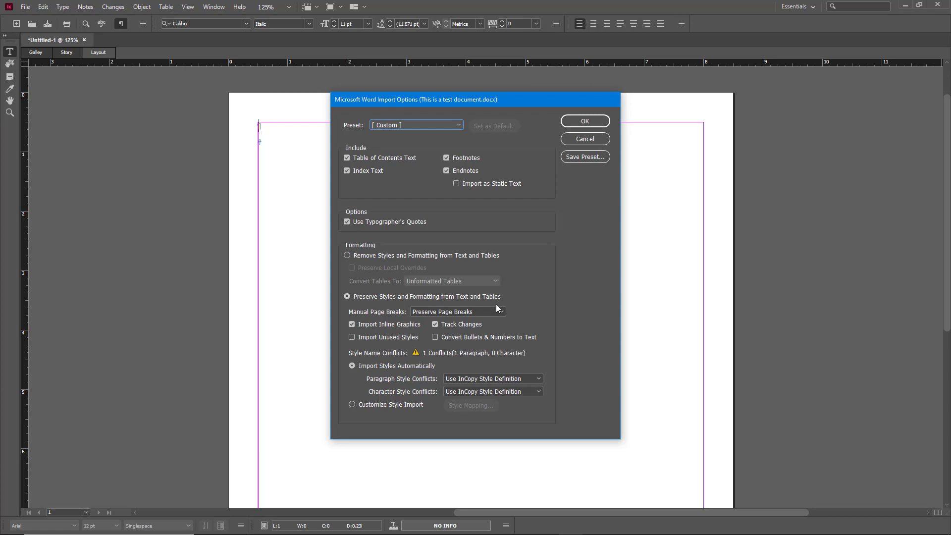
Choose Remove Styles and Formatting and save the settings as the 'No Format' import preset.
click(373, 255)
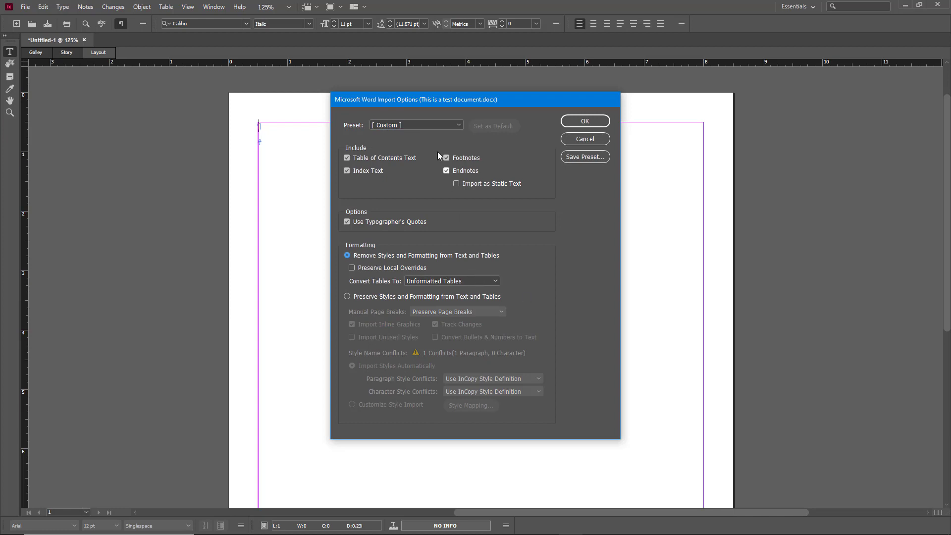
click(433, 125)
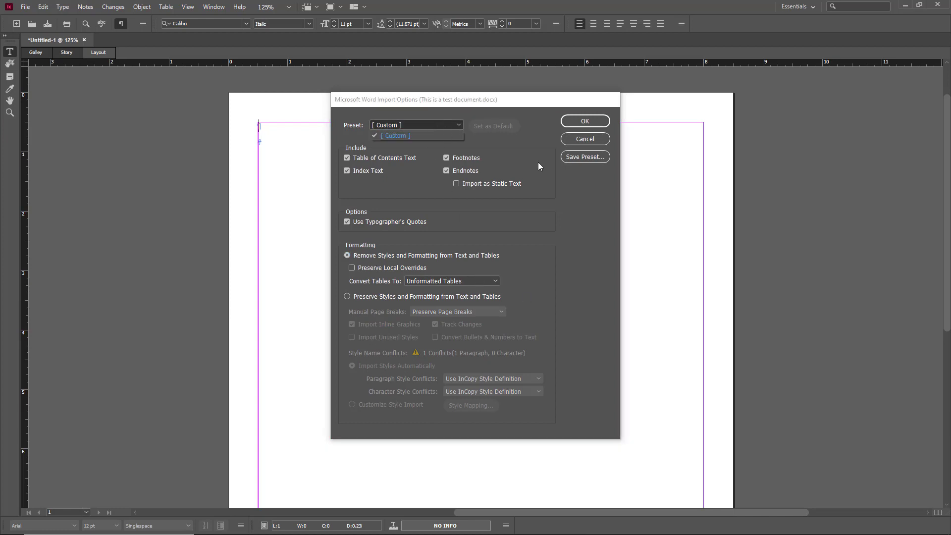
click(556, 284)
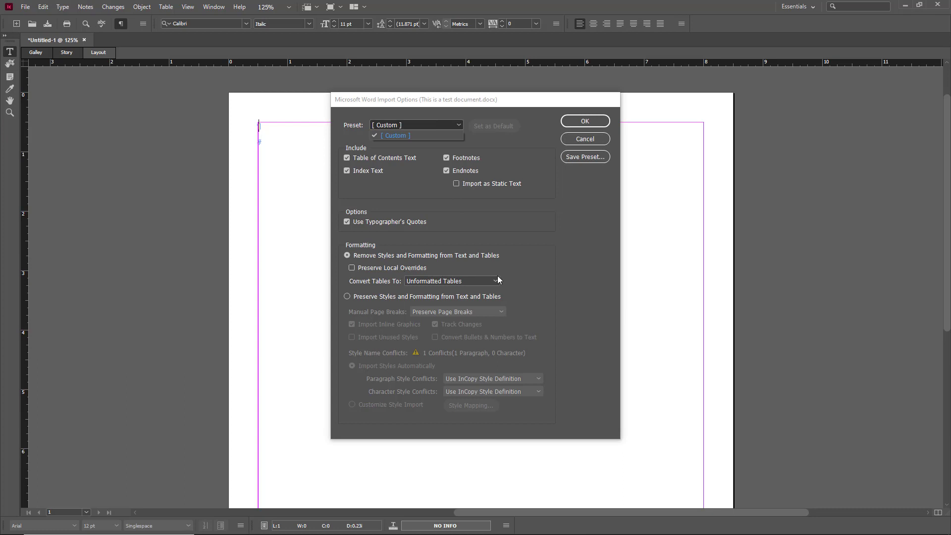
click(585, 158)
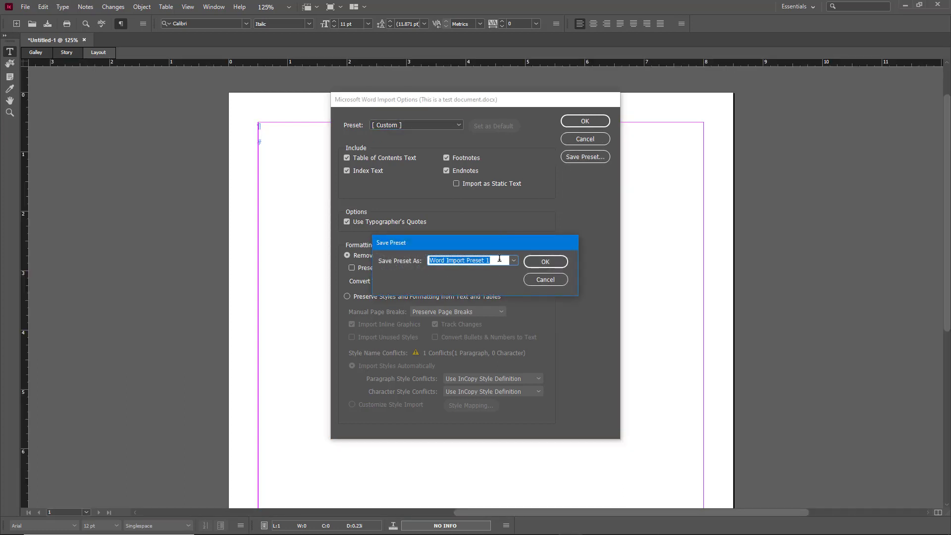
text(No Fpr)
key(BackSpace)
key(BackSpace)
text(ormat)
click(563, 263)
Import the plain text, then select all three placed paragraphs and delete them.
click(582, 121)
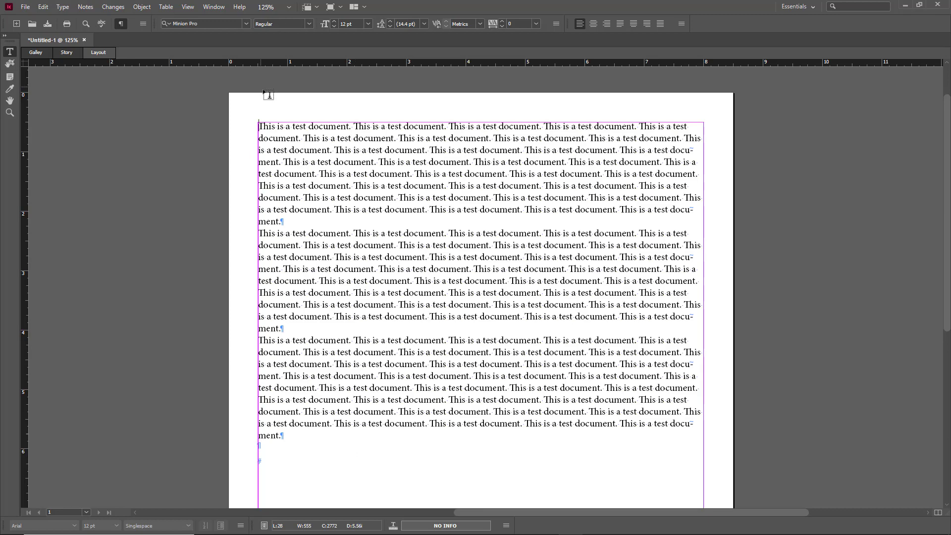
drag(322, 461, 239, 83)
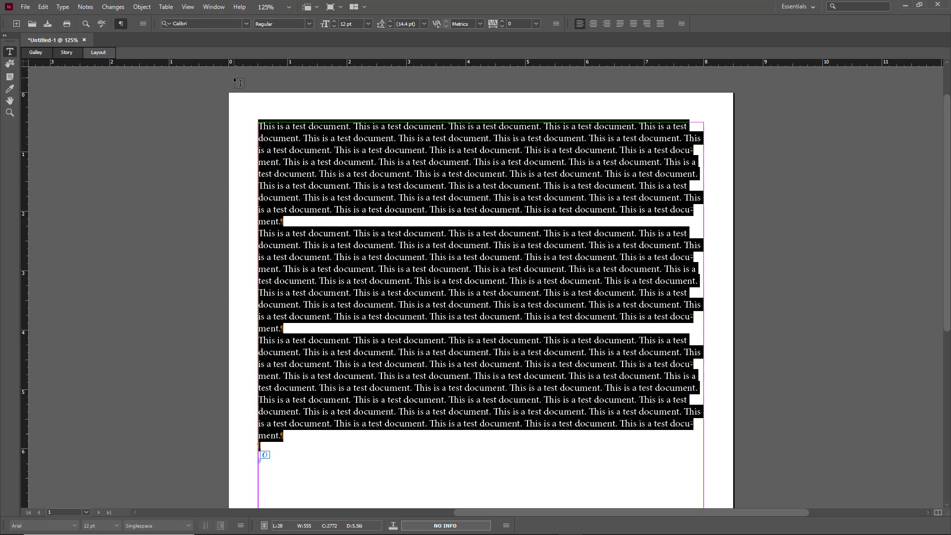
key(Delete)
Place 'This is a test document.docx' again with the 'No Format' import preset applied.
click(23, 8)
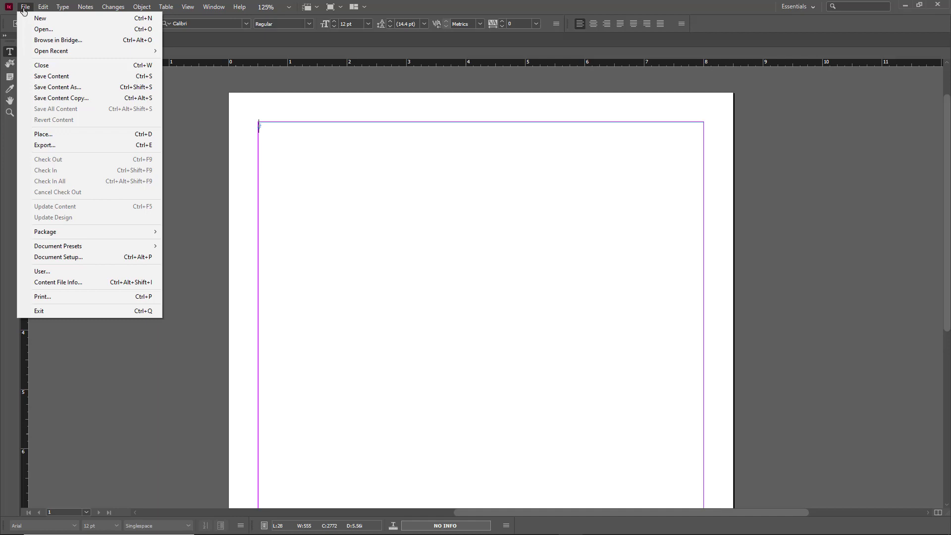
click(43, 133)
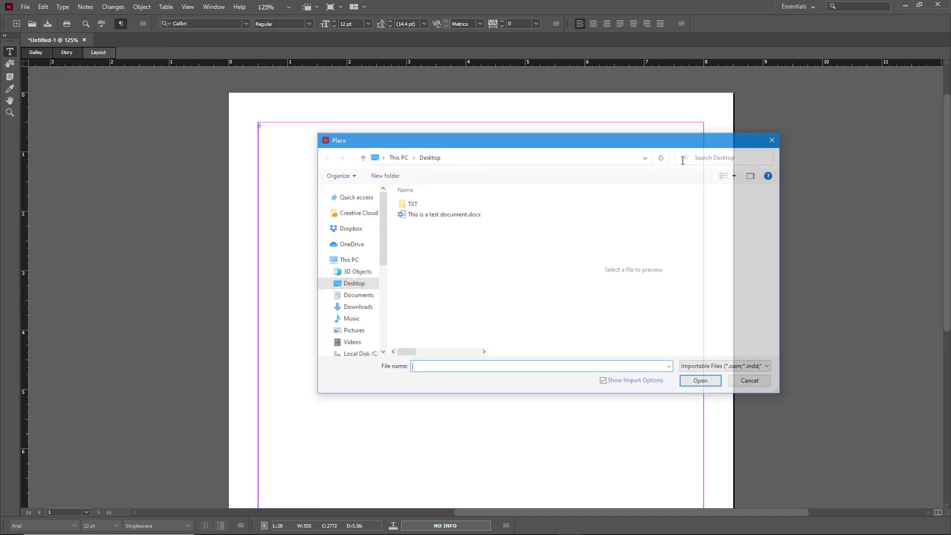
click(445, 217)
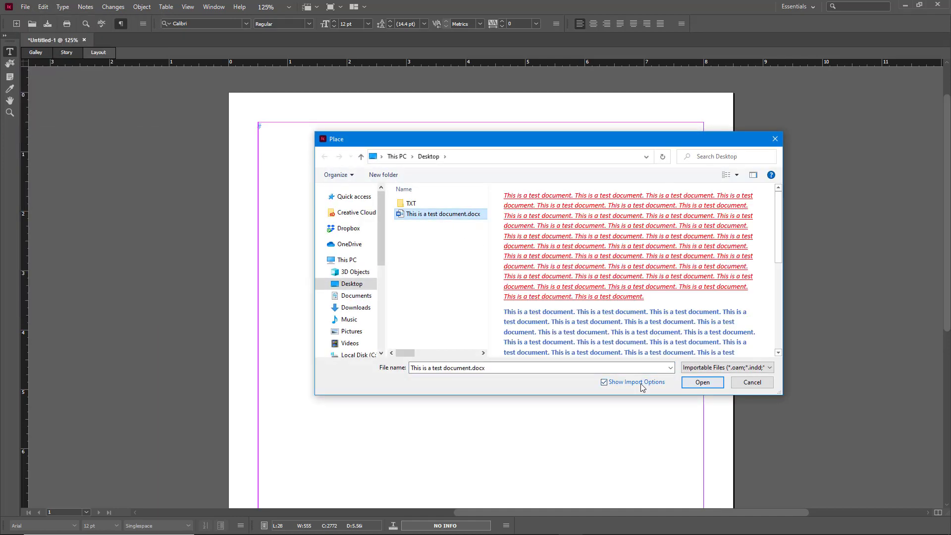
click(702, 382)
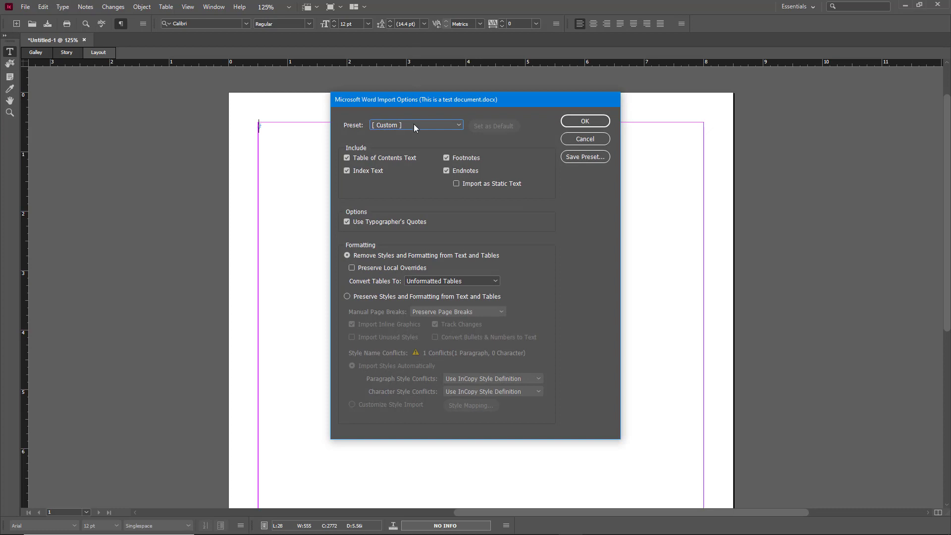
click(414, 126)
click(396, 146)
click(576, 122)
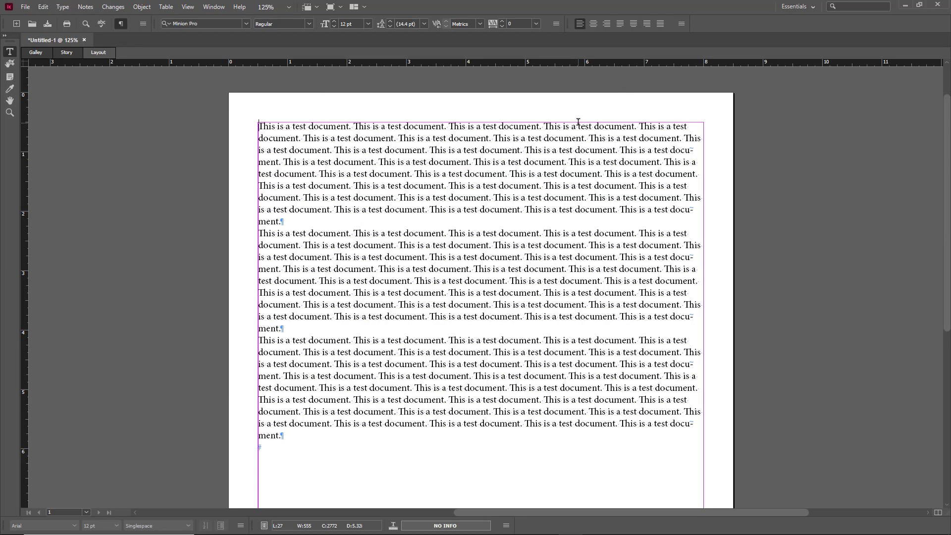